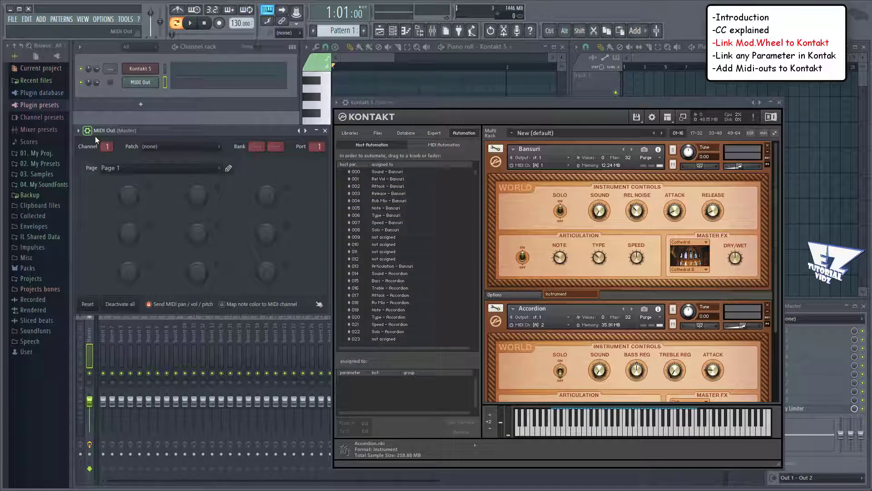
Step: Configure the first MIDI Out knob as CC controller 1 with the short name "Vribrato"
{"action": "right_click", "coordinate": [151, 192]}
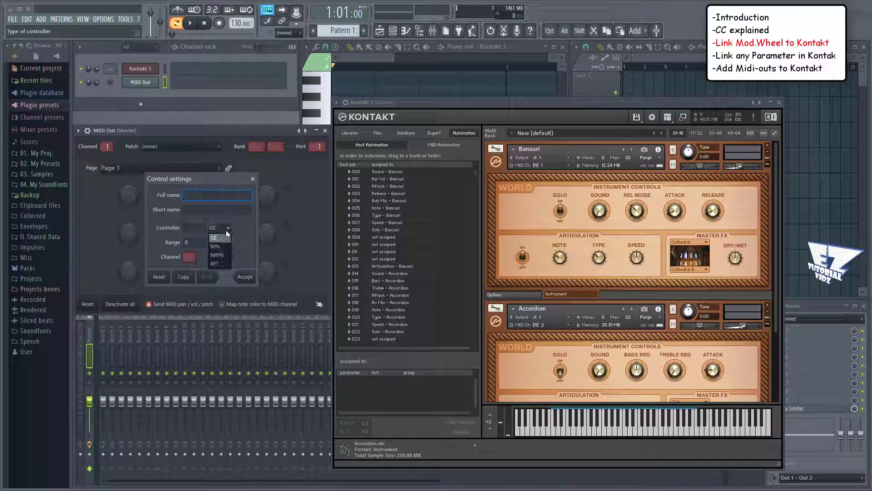
{"action": "left_click", "coordinate": [198, 229]}
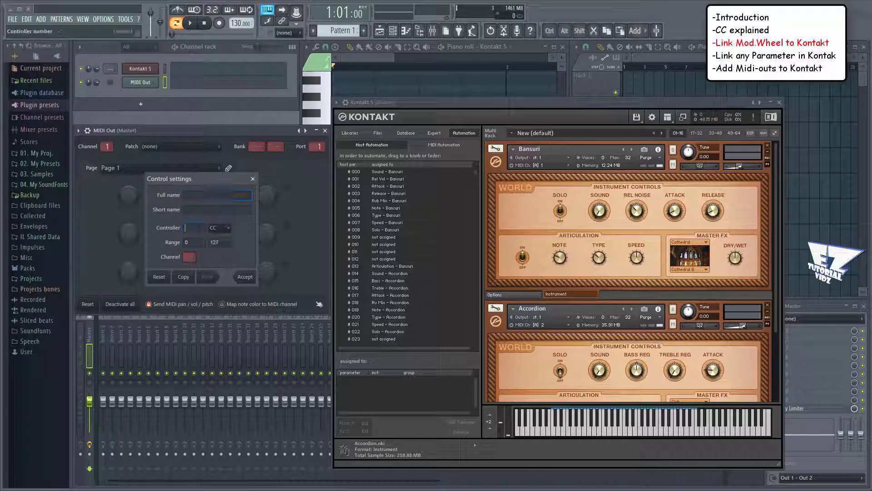
{"action": "type", "text": "1"}
{"action": "left_click", "coordinate": [203, 209]}
{"action": "type", "text": "Vribr"}
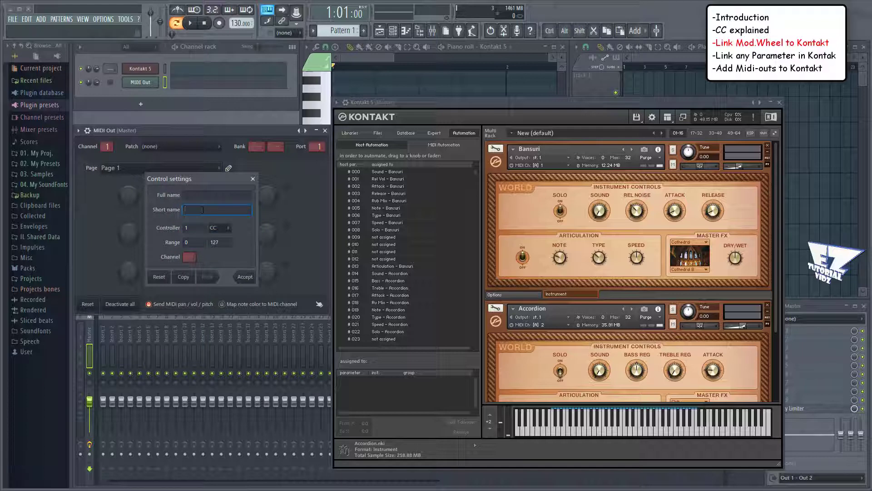
{"action": "type", "text": "ato"}
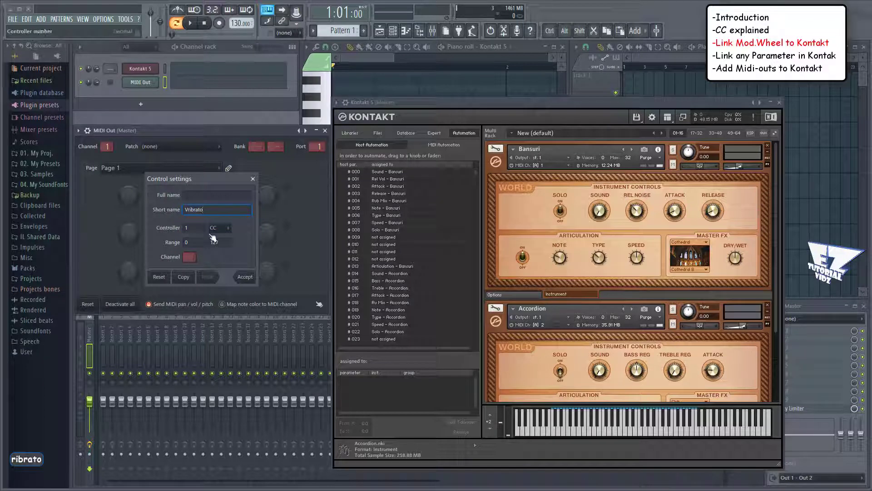
{"action": "left_click", "coordinate": [246, 277]}
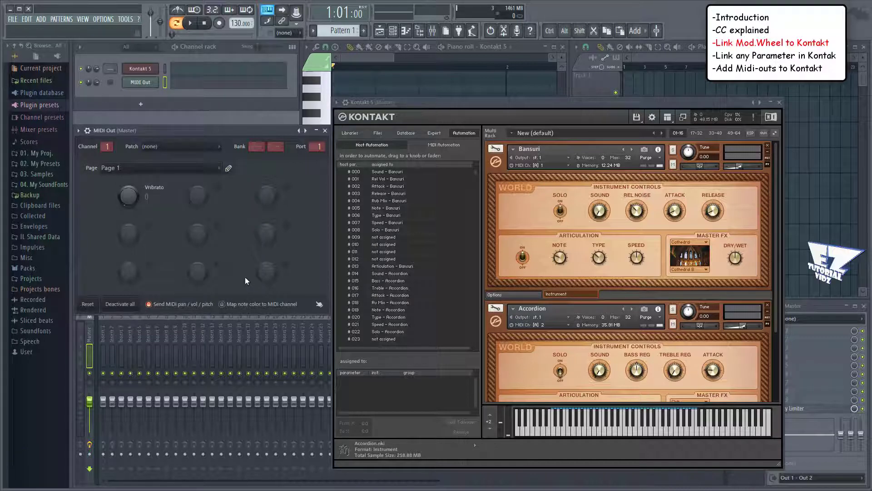
Step: Create an automation clip for the Vribrato knob and lengthen it in the playlist
{"action": "right_click", "coordinate": [134, 195]}
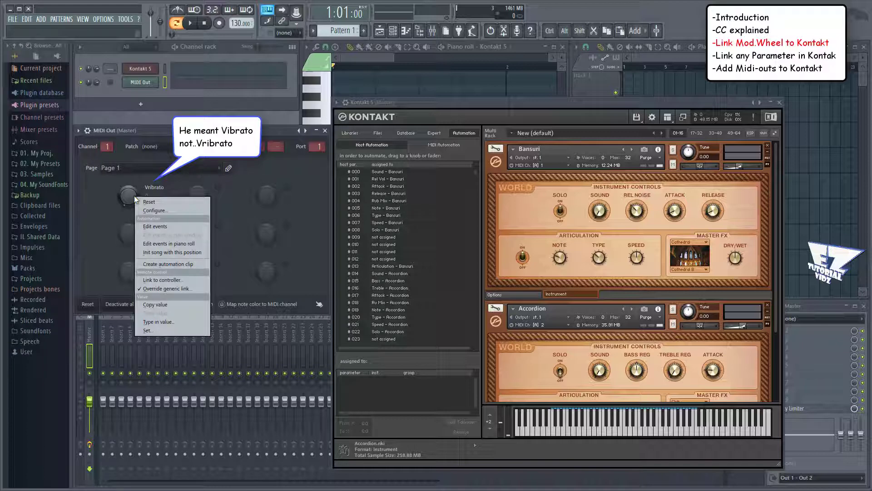
{"action": "left_click", "coordinate": [167, 264]}
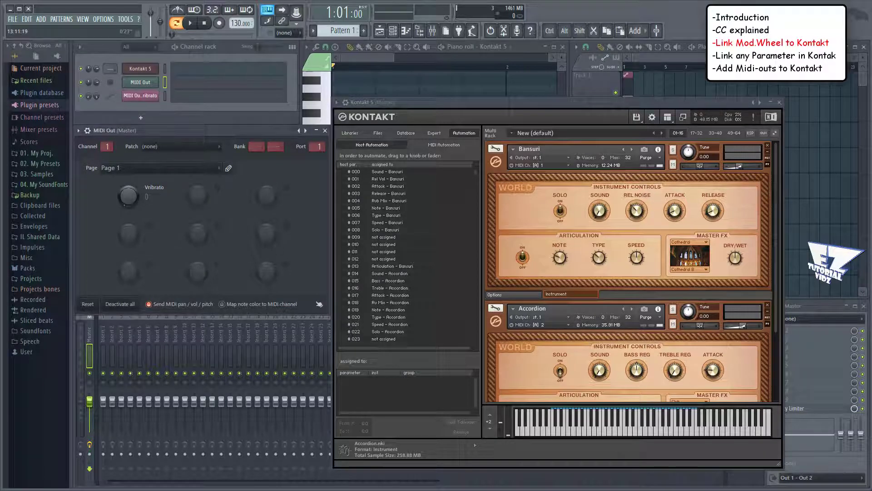
{"action": "left_click", "coordinate": [639, 82]}
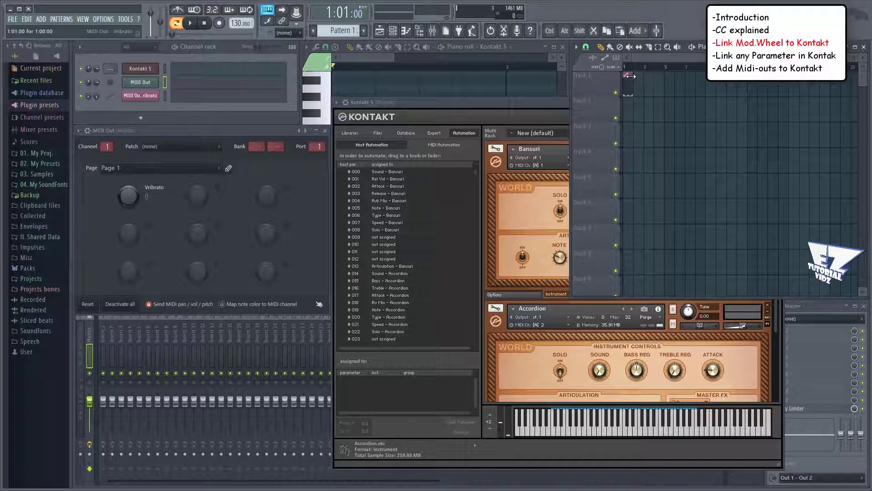
{"action": "left_click_drag", "start_coordinate": [634, 75], "coordinate": [706, 78]}
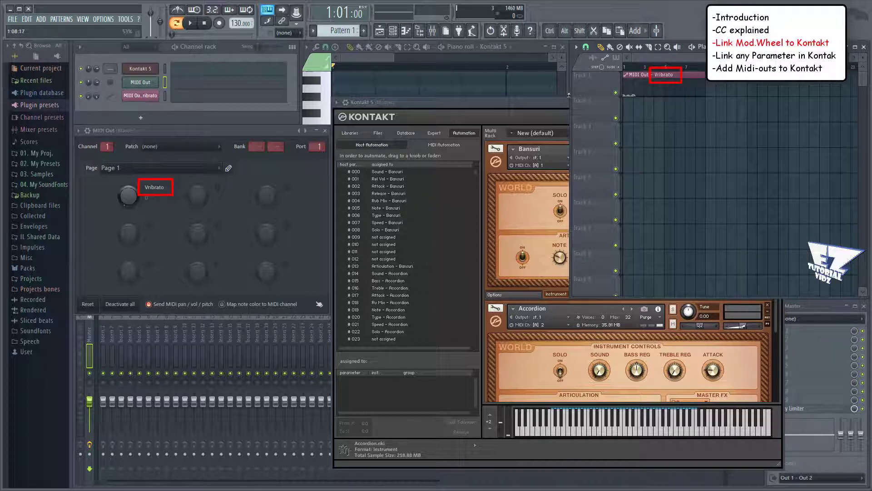
Step: Review the Vribrato knob's control settings
{"action": "left_click", "coordinate": [526, 102]}
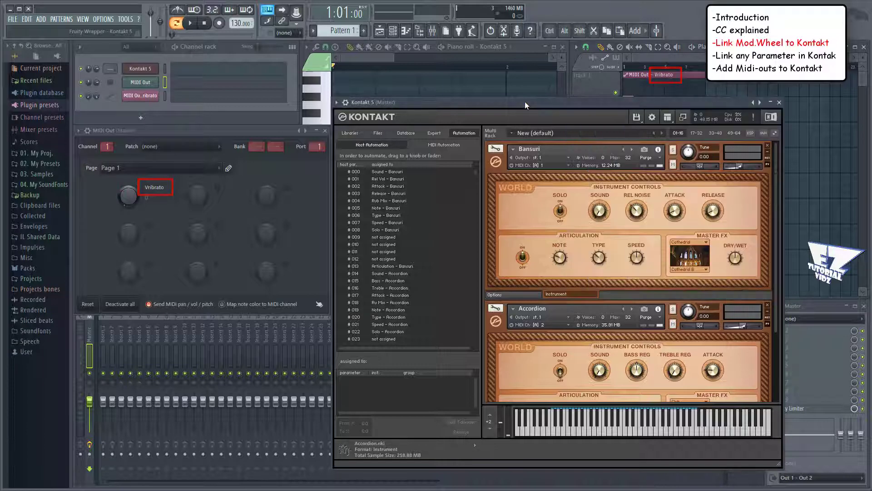
{"action": "left_click", "coordinate": [129, 197]}
{"action": "right_click", "coordinate": [130, 197]}
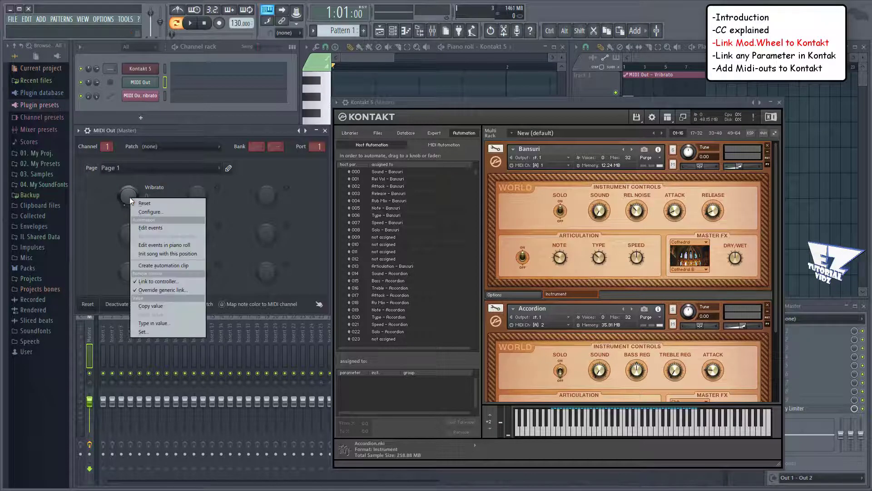
{"action": "left_click", "coordinate": [149, 212]}
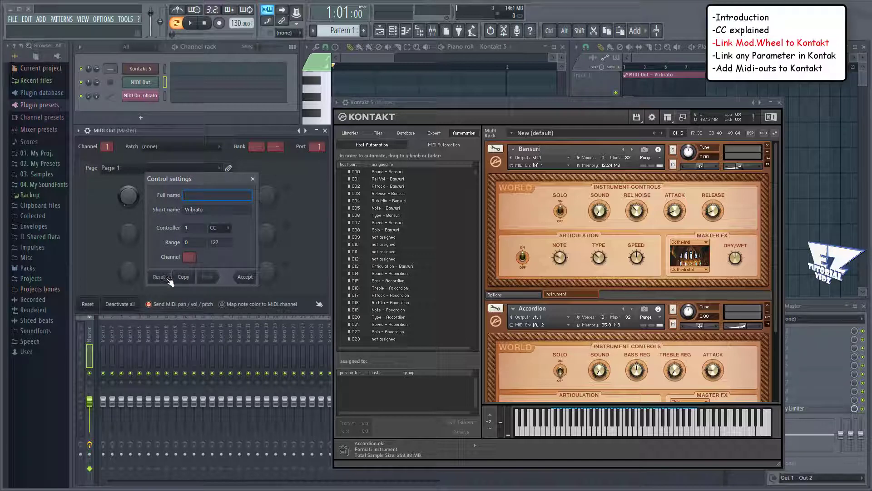
{"action": "left_click", "coordinate": [253, 179]}
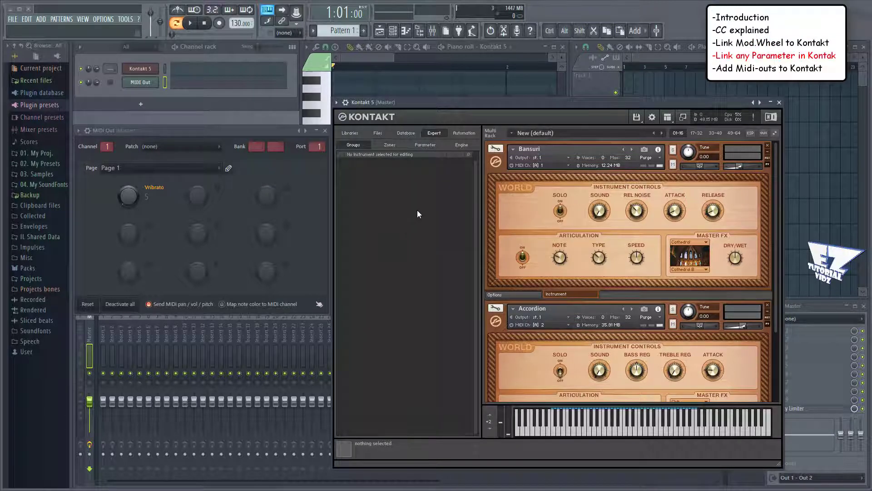
Step: Show Kontakt's MIDI CC automation list and assign CC 3 to the Bansuri's Dry/Wet knob
{"action": "left_click", "coordinate": [462, 134]}
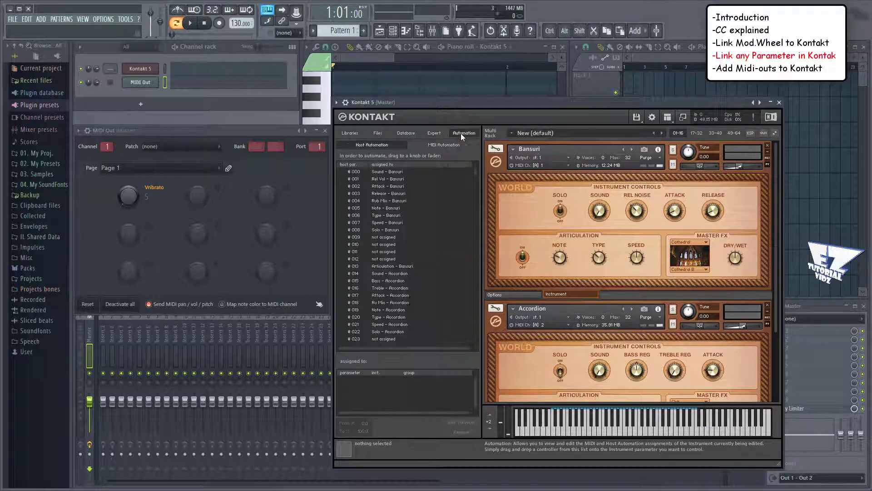
{"action": "left_click", "coordinate": [438, 145]}
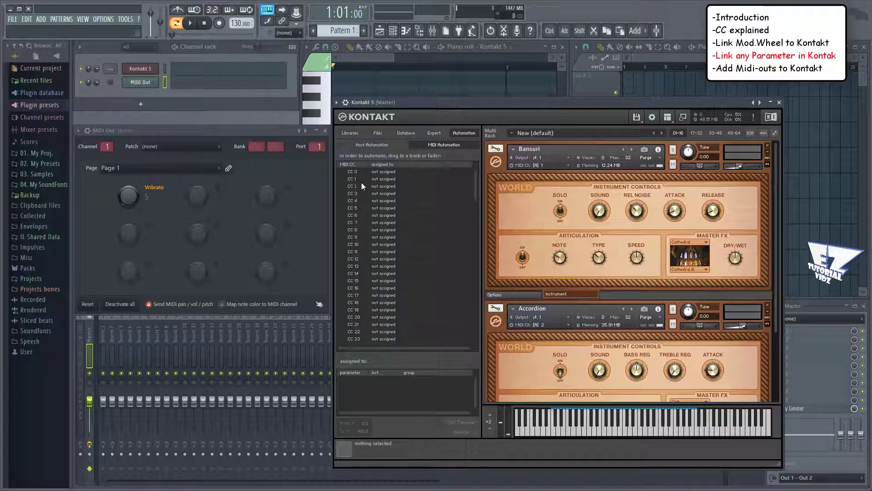
{"action": "left_click_drag", "start_coordinate": [354, 193], "coordinate": [737, 263]}
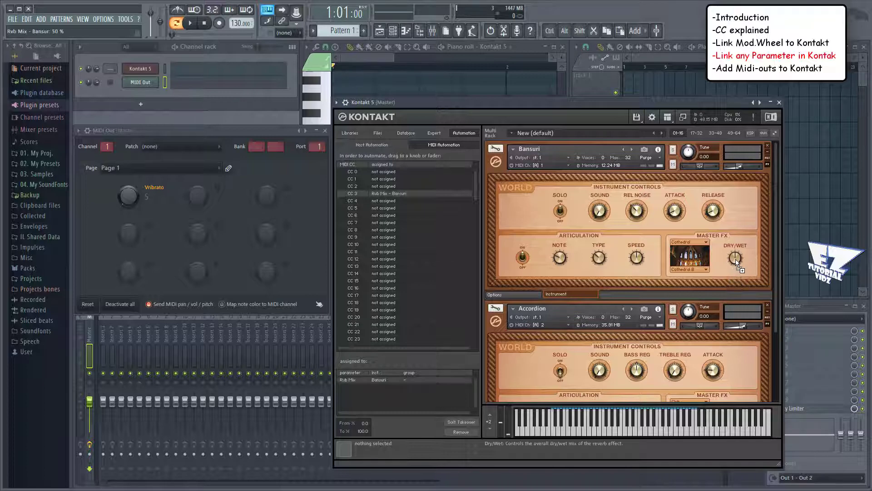
Step: Remove the CC 3 automation from the Bansuri's Dry/Wet knob and assign it again
{"action": "right_click", "coordinate": [738, 264]}
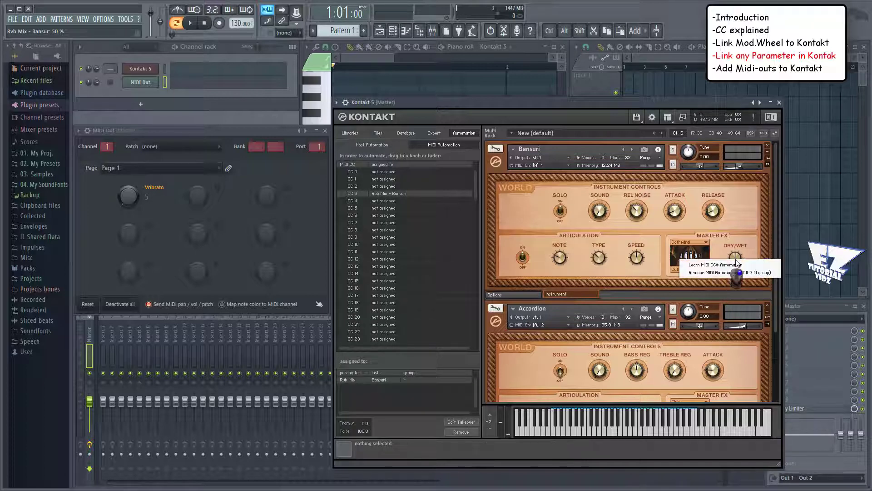
{"action": "left_click", "coordinate": [733, 272]}
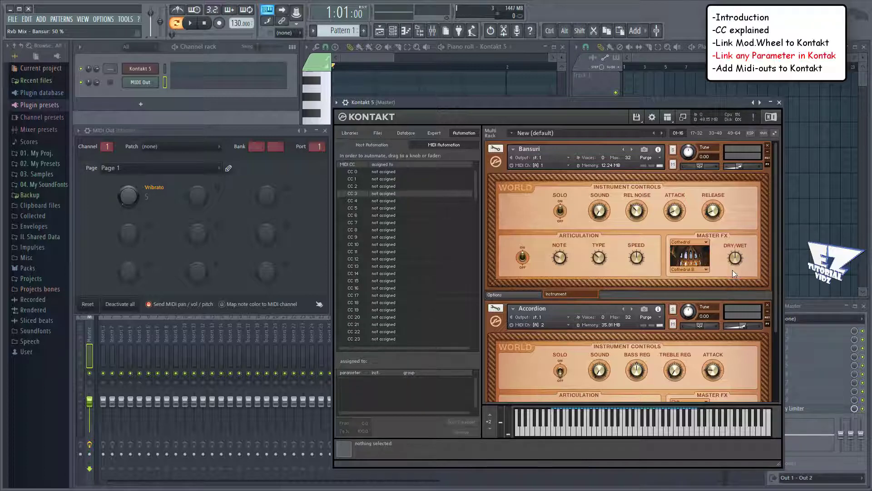
{"action": "left_click_drag", "start_coordinate": [353, 193], "coordinate": [738, 262]}
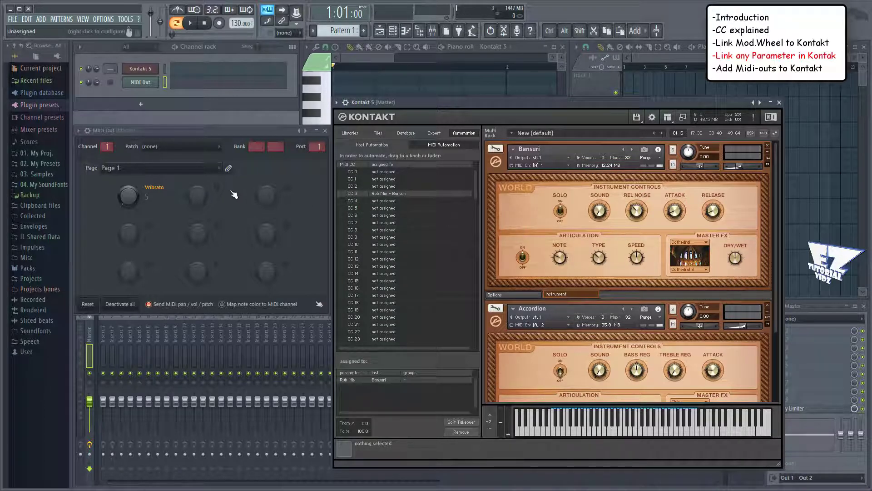
Step: Configure the second MIDI Out knob as CC controller 3
{"action": "left_click", "coordinate": [216, 187]}
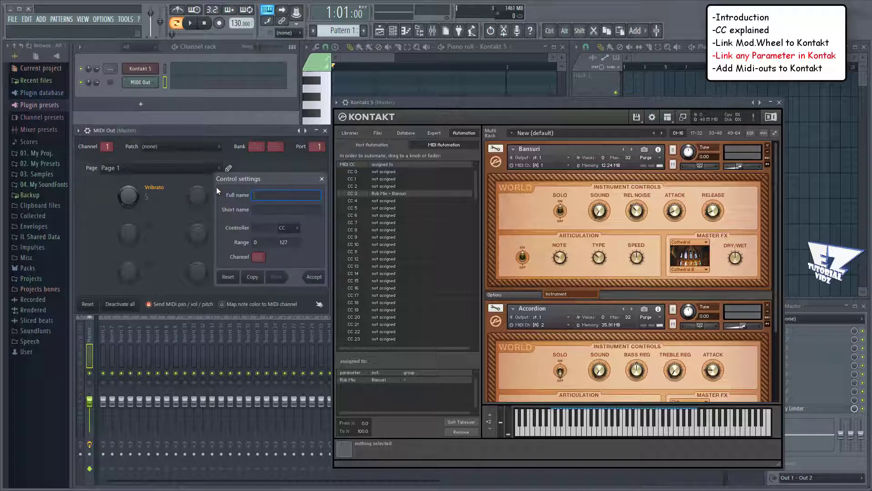
{"action": "left_click", "coordinate": [263, 228]}
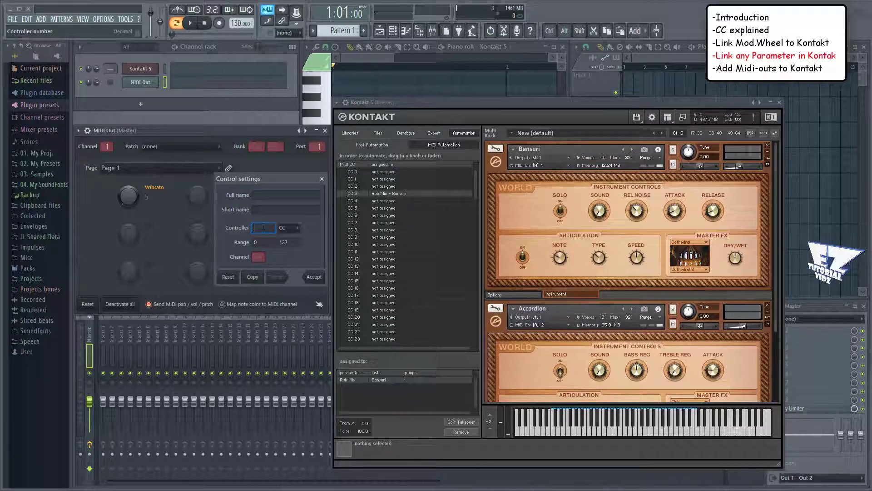
{"action": "type", "text": "3"}
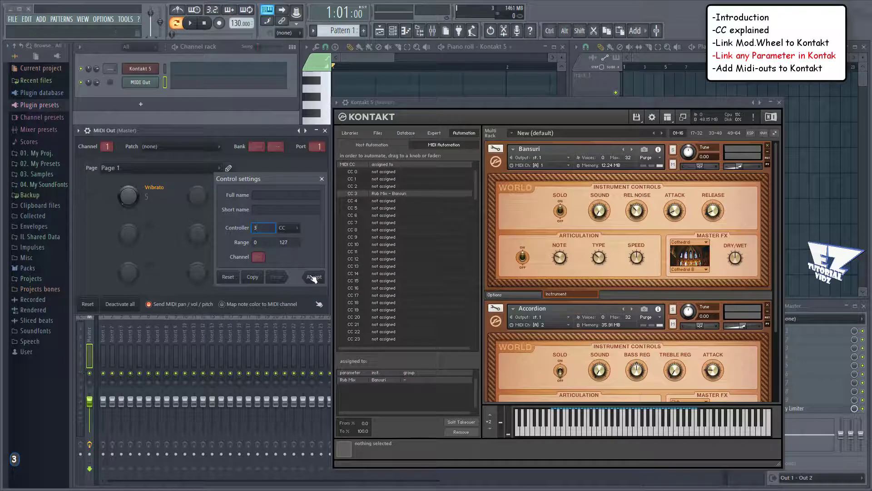
{"action": "left_click", "coordinate": [314, 278]}
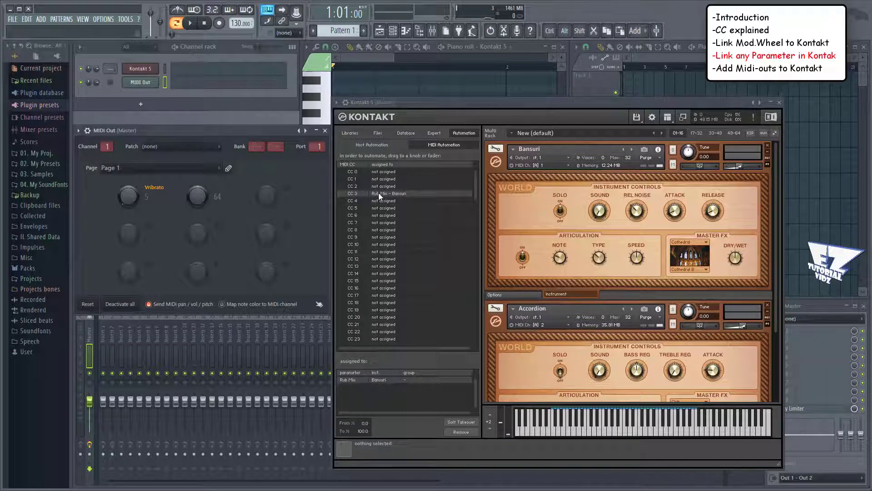
Step: Try linking CC 3 to the Bansuri's Release knob as well, and remove that automation
{"action": "left_click_drag", "start_coordinate": [378, 193], "coordinate": [712, 211]}
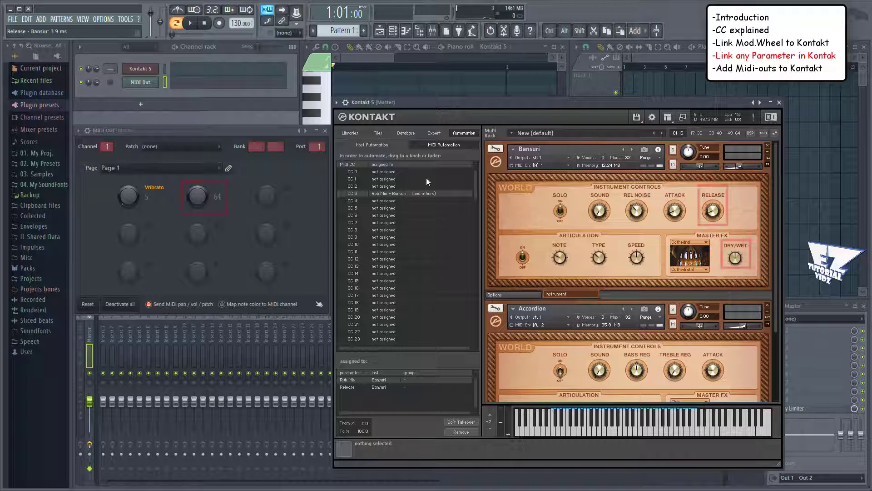
{"action": "left_click", "coordinate": [241, 131]}
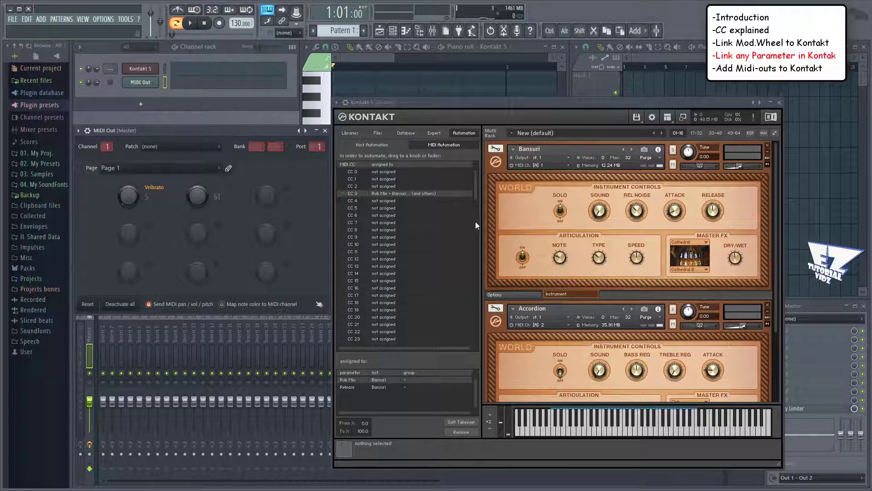
{"action": "right_click", "coordinate": [712, 215]}
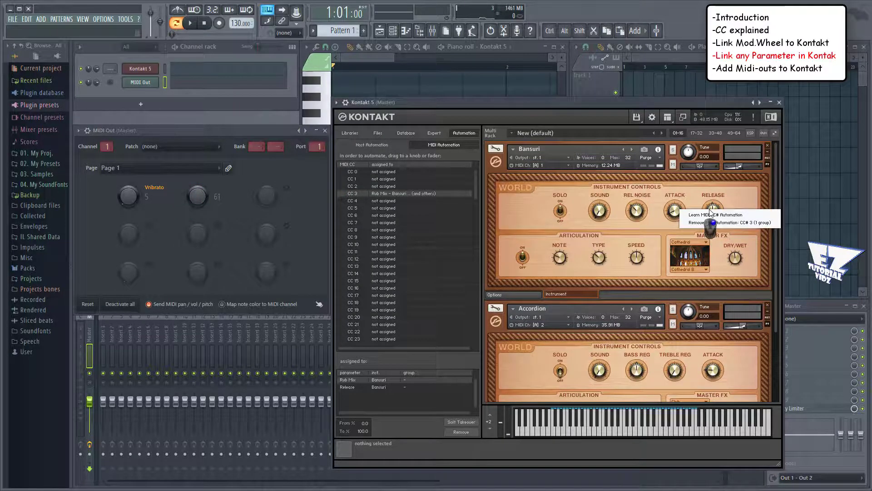
{"action": "left_click", "coordinate": [715, 222]}
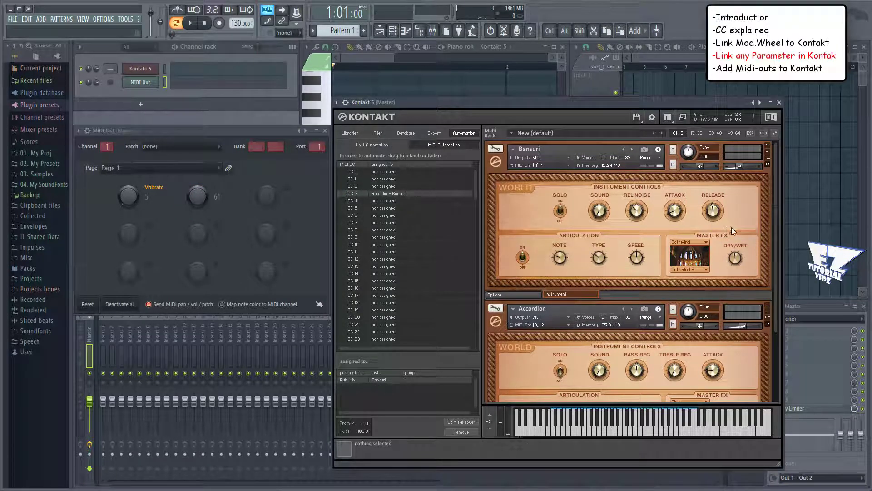
Step: Assign CC 3 to the Accordion's Dry/Wet knob in addition to the Bansuri's
{"action": "left_click_drag", "start_coordinate": [777, 223], "coordinate": [781, 282]}
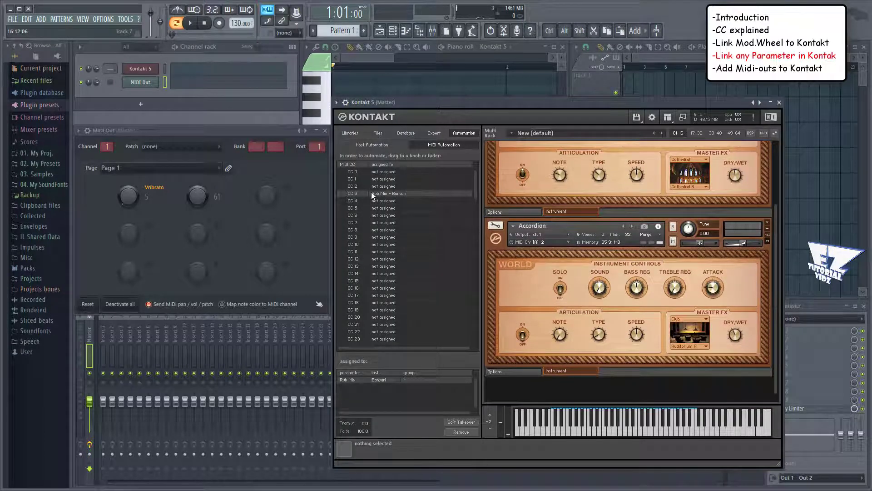
{"action": "left_click_drag", "start_coordinate": [375, 195], "coordinate": [735, 334]}
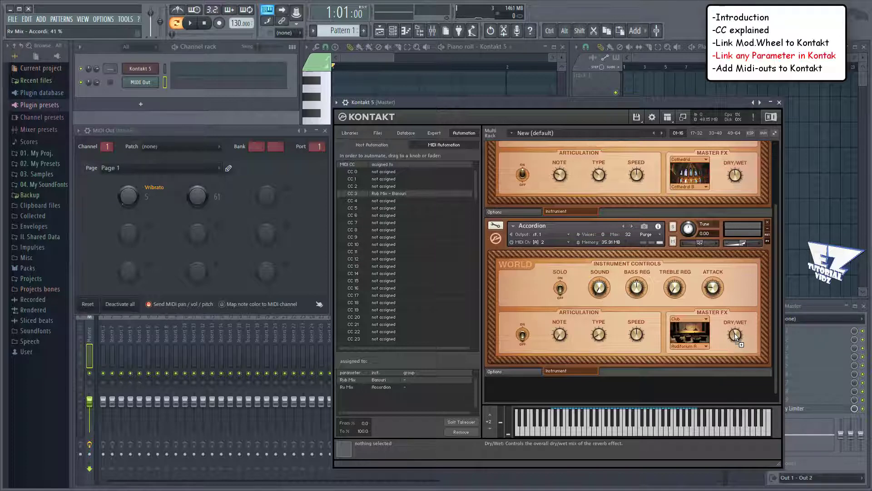
{"action": "left_click", "coordinate": [234, 163]}
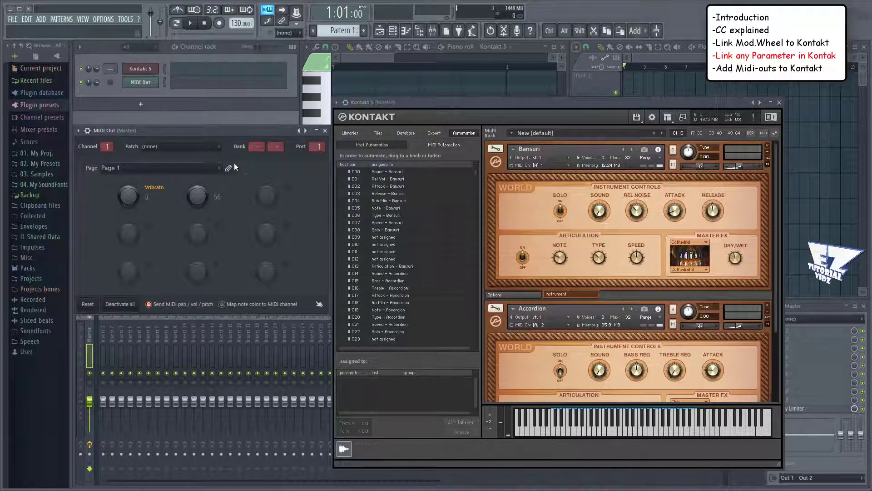
Step: Clone the MIDI Out channel in the channel rack
{"action": "right_click", "coordinate": [157, 83]}
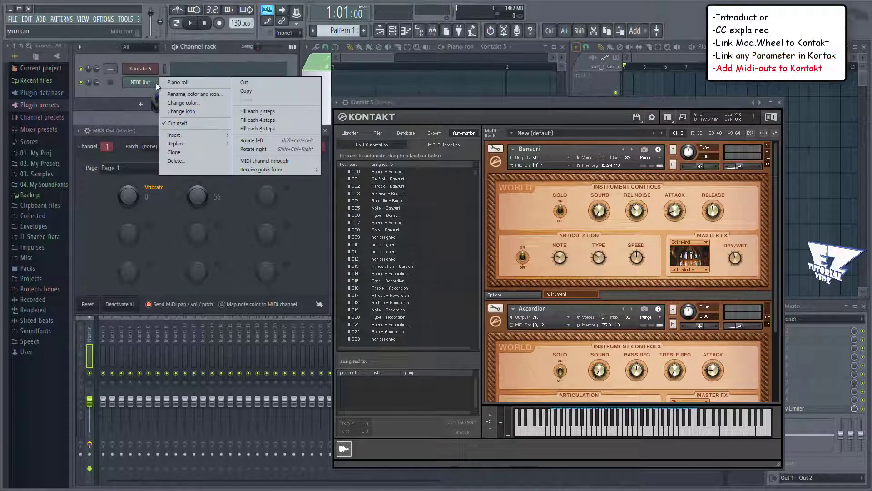
{"action": "left_click", "coordinate": [177, 152]}
{"action": "left_click_drag", "start_coordinate": [181, 149], "coordinate": [172, 129]}
Step: Check the cloned MIDI Out's port against Kontakt's input port and set the clone's MIDI channel to 2
{"action": "left_click", "coordinate": [89, 131]}
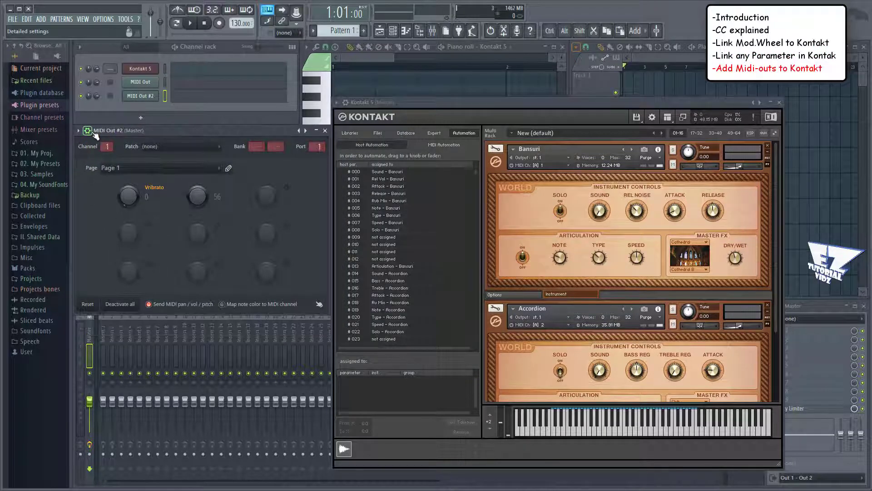
{"action": "left_click", "coordinate": [348, 104]}
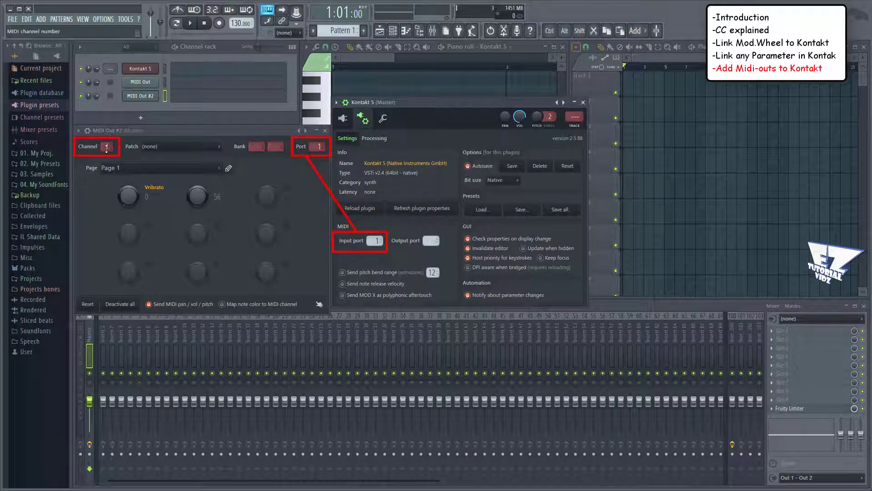
{"action": "scroll", "coordinate": [107, 146], "scroll_direction": "up", "scroll_amount": 1}
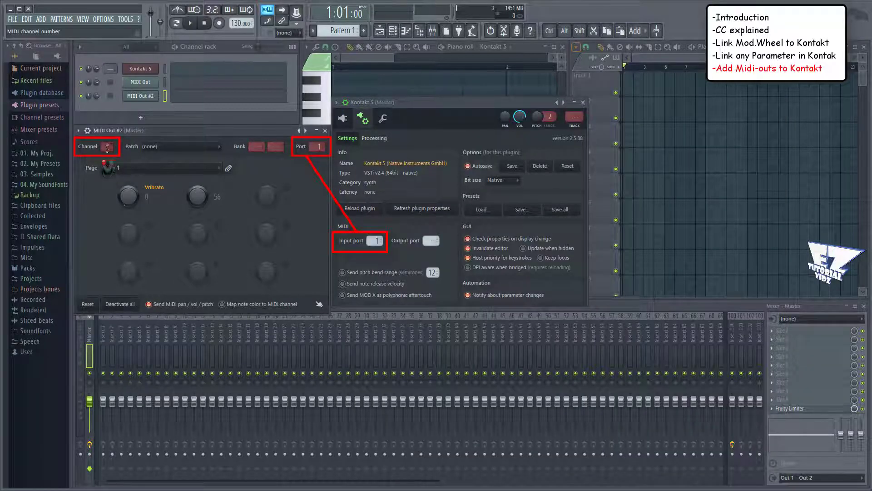
{"action": "left_click", "coordinate": [348, 104]}
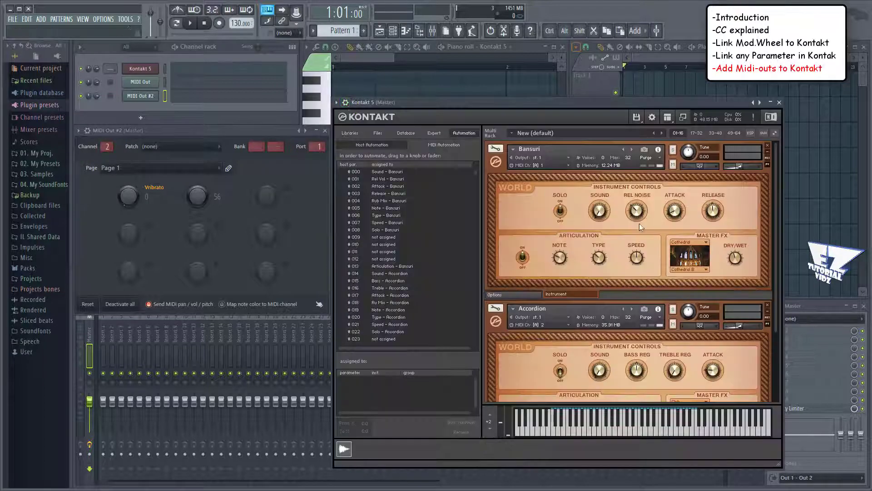
{"action": "left_click_drag", "start_coordinate": [776, 228], "coordinate": [776, 298]}
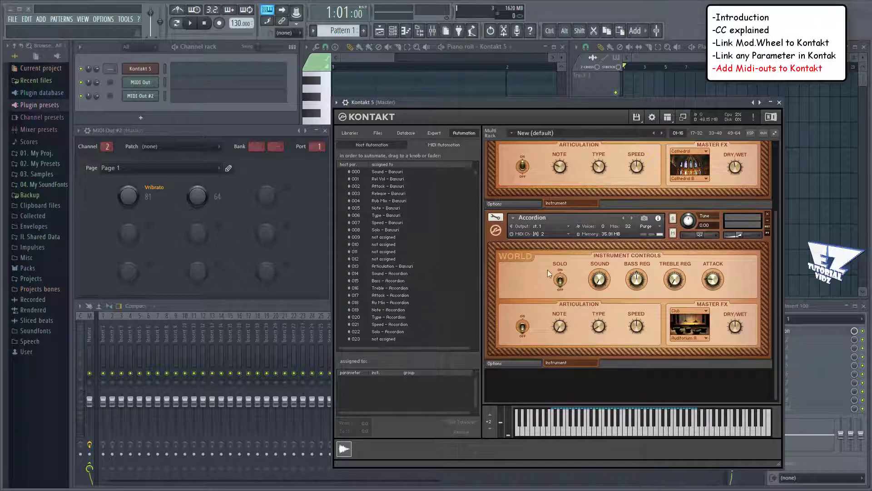
{"action": "left_click", "coordinate": [568, 233]}
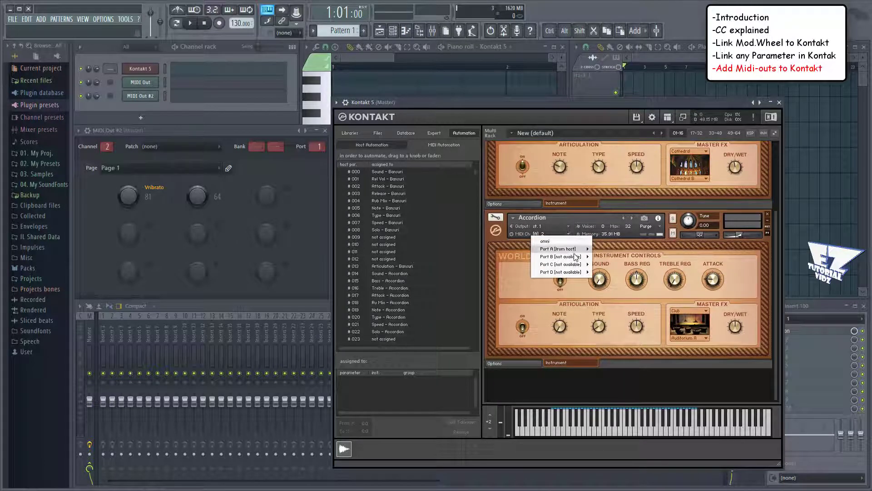
{"action": "mouse_move", "coordinate": [579, 250]}
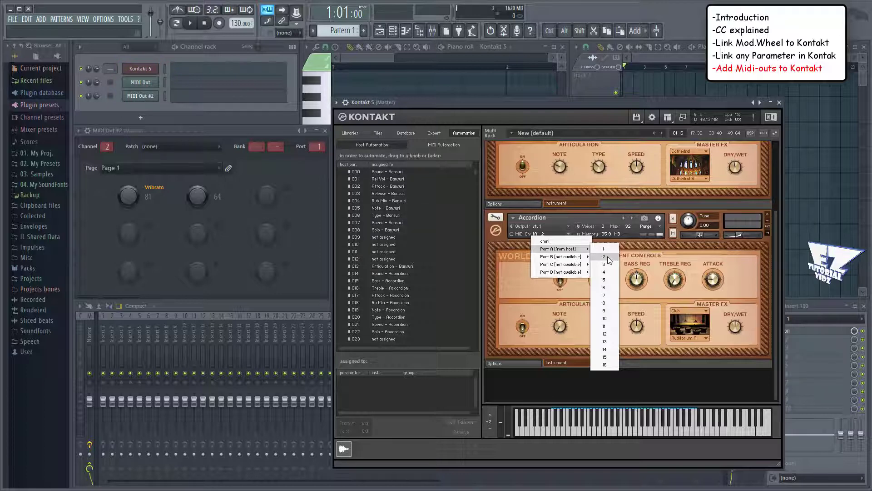
Step: Select MIDI Out and MIDI Out #2 in turn in the channel rack to test which Kontakt instrument each one plays
{"action": "left_click", "coordinate": [165, 82]}
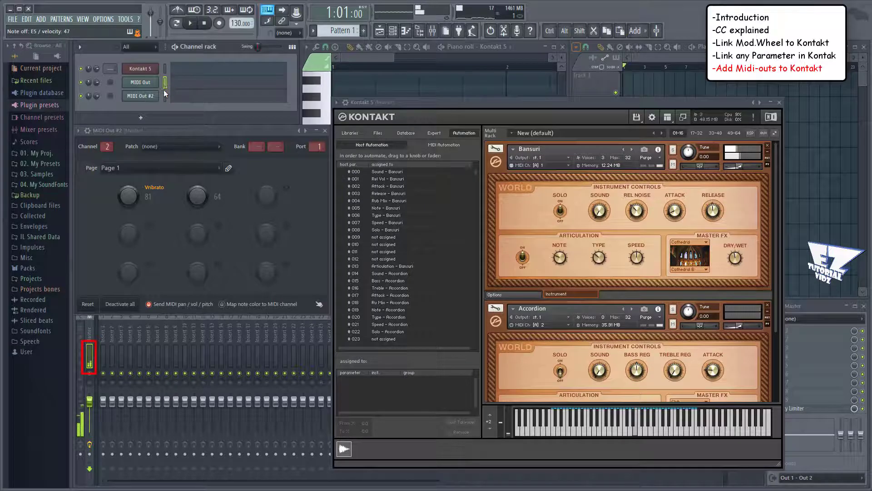
{"action": "left_click", "coordinate": [165, 96]}
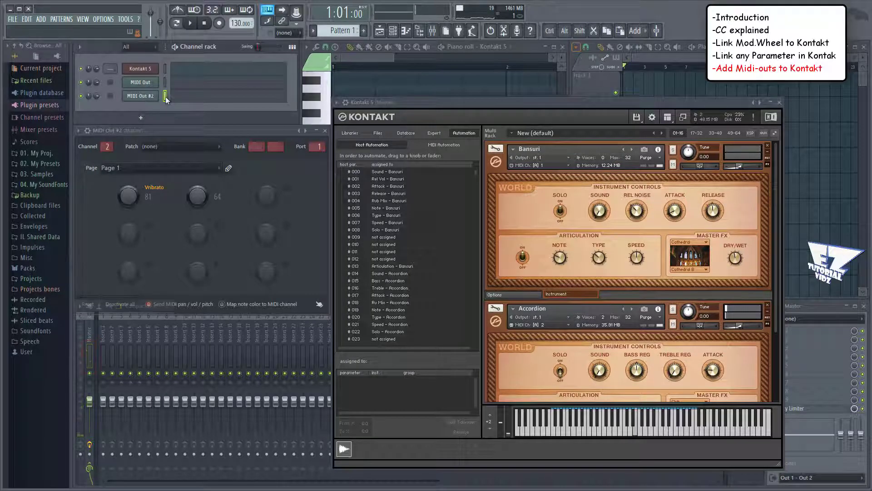
{"action": "scroll", "coordinate": [627, 272], "scroll_direction": "down", "scroll_amount": 3}
{"action": "left_click", "coordinate": [668, 116]}
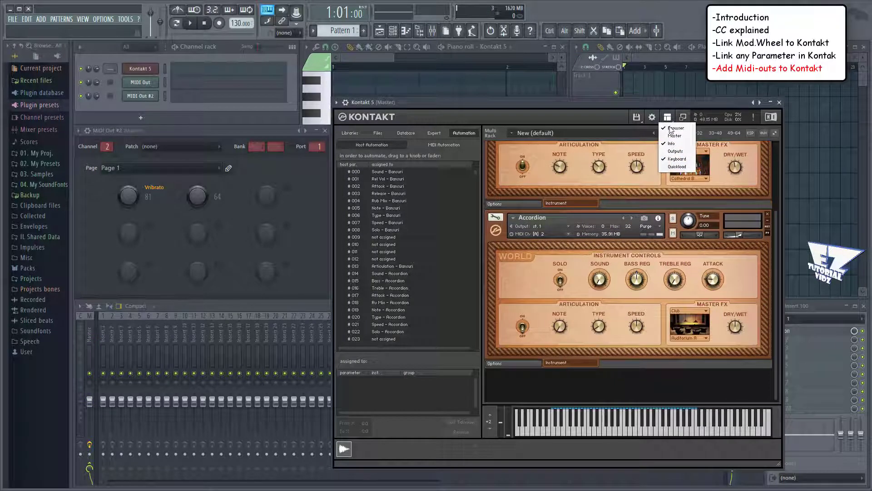
{"action": "left_click", "coordinate": [675, 151]}
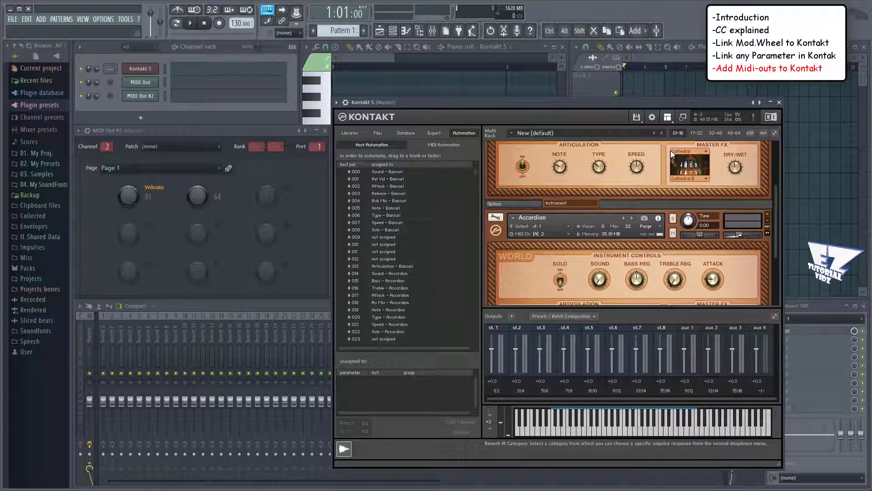